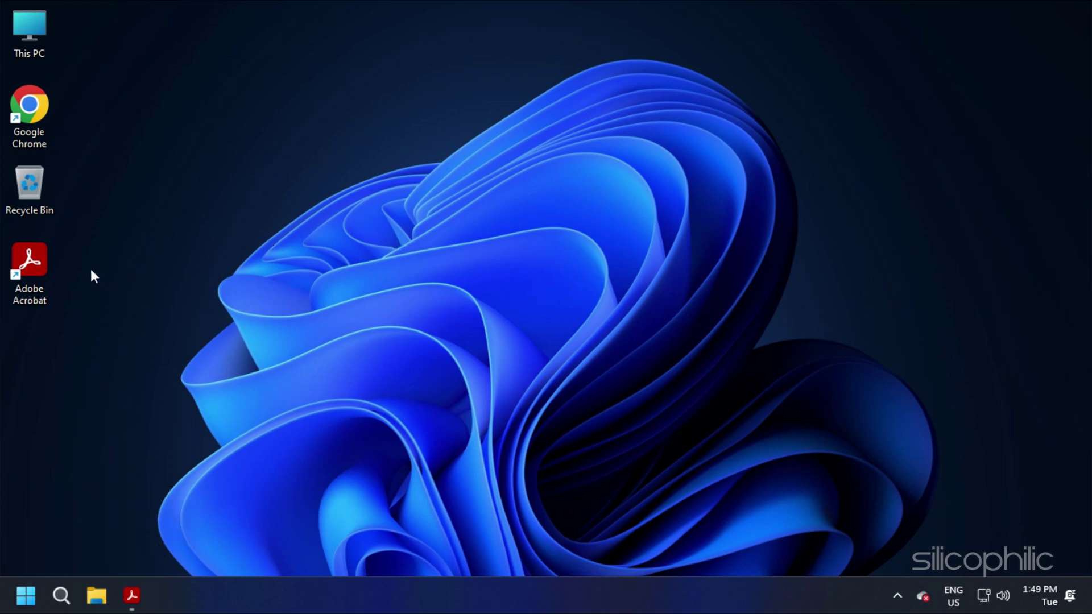
# Step: Launch Acrobat Reader and check for updates from the main menu
pyautogui.doubleClick(44, 264)
pyautogui.click(18, 23)
pyautogui.moveTo(128, 380)
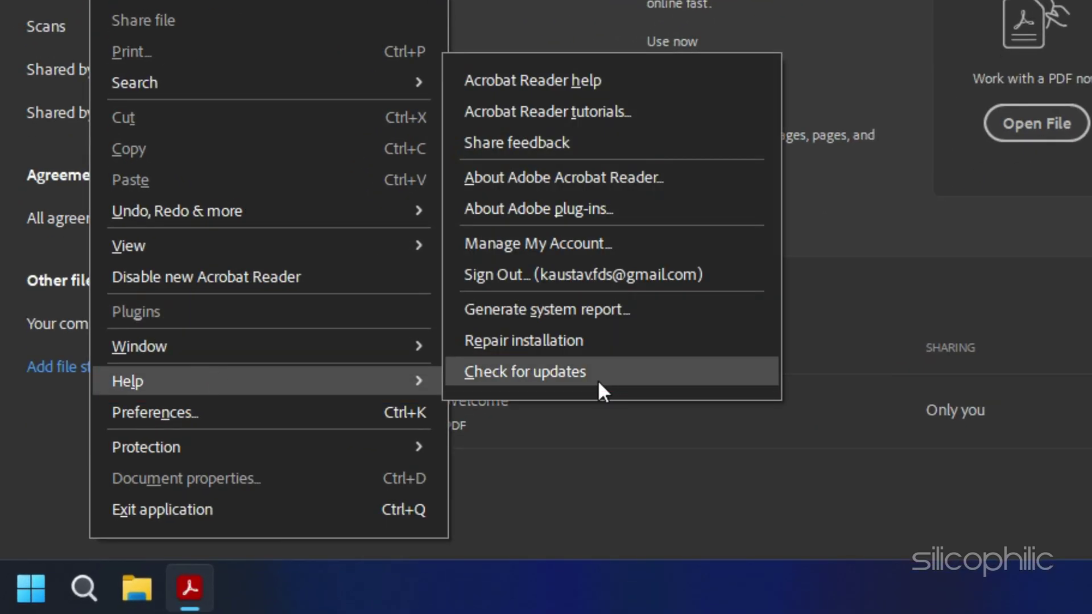
pyautogui.click(599, 379)
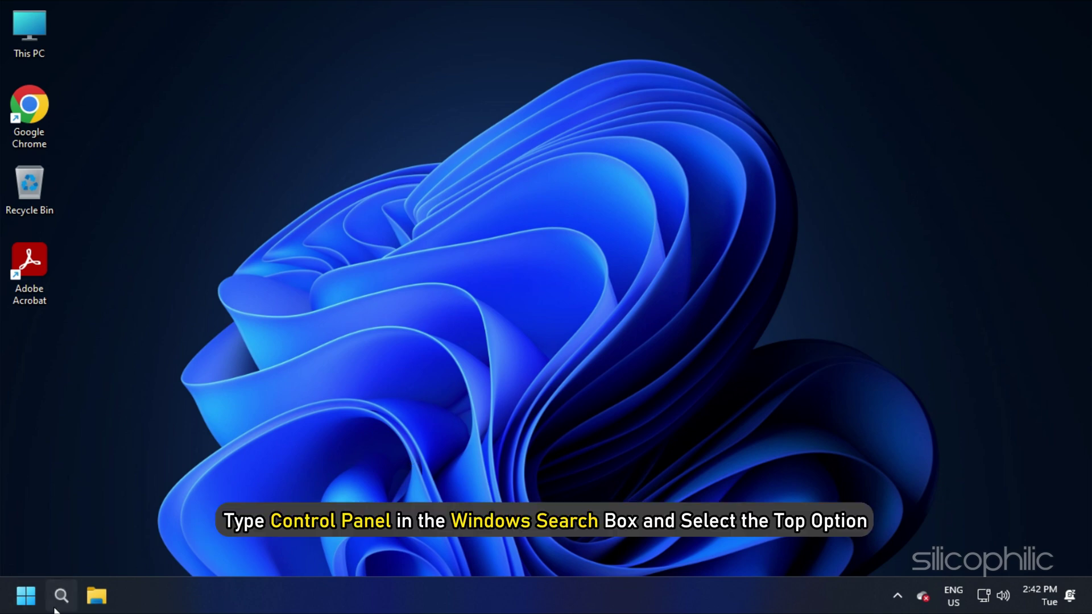
# Step: Open Control Panel from search and view its items as large icons
pyautogui.click(61, 595)
pyautogui.write('Control Panel')
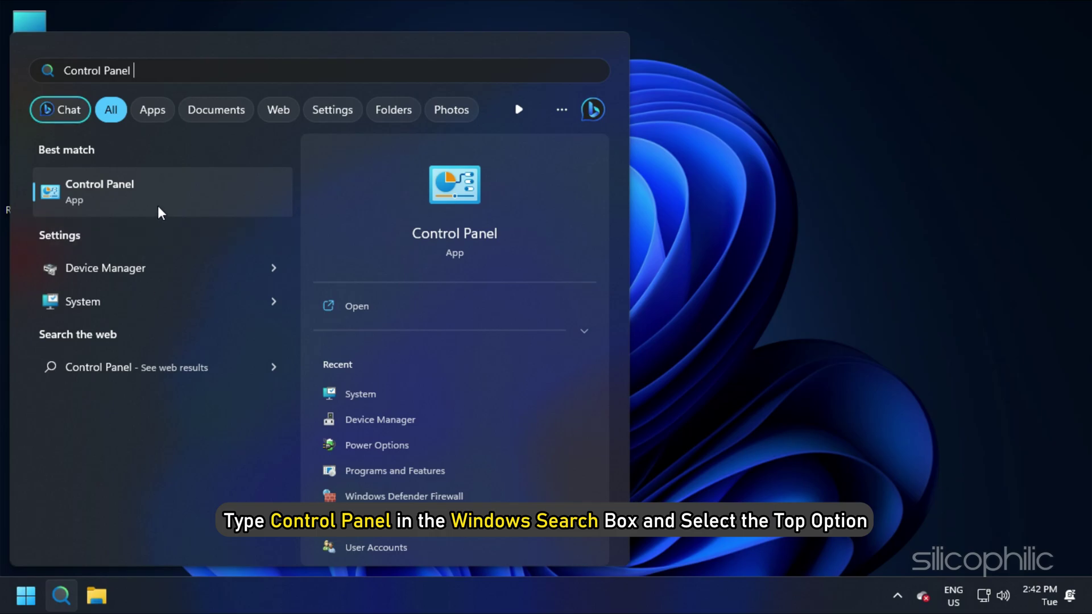
pyautogui.click(162, 207)
pyautogui.click(857, 145)
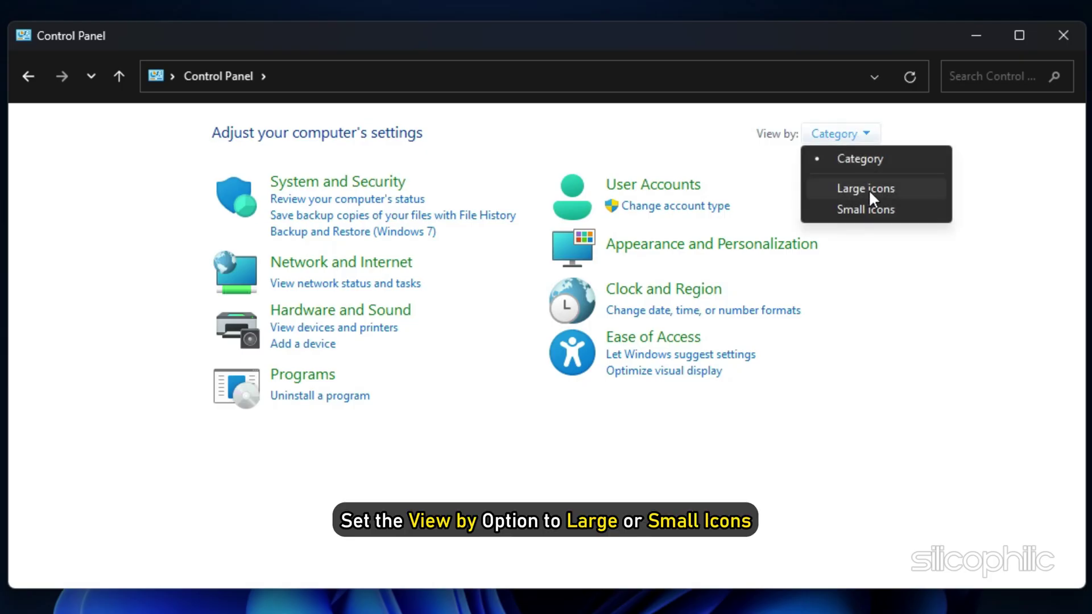
pyautogui.click(867, 190)
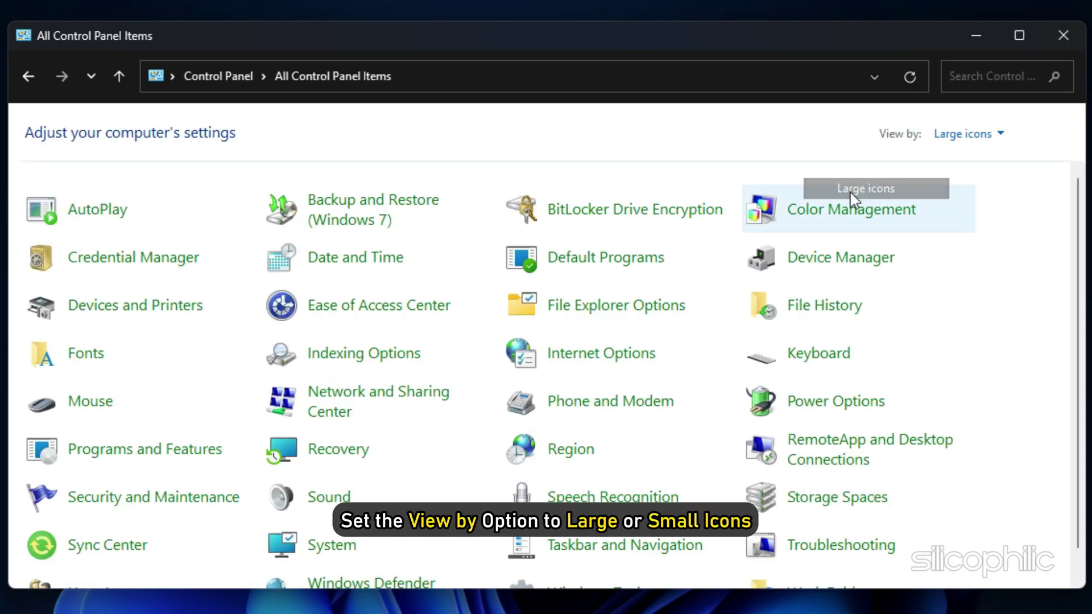
# Step: Uninstall Adobe Acrobat from Programs and Features, confirming with Yes
pyautogui.click(175, 461)
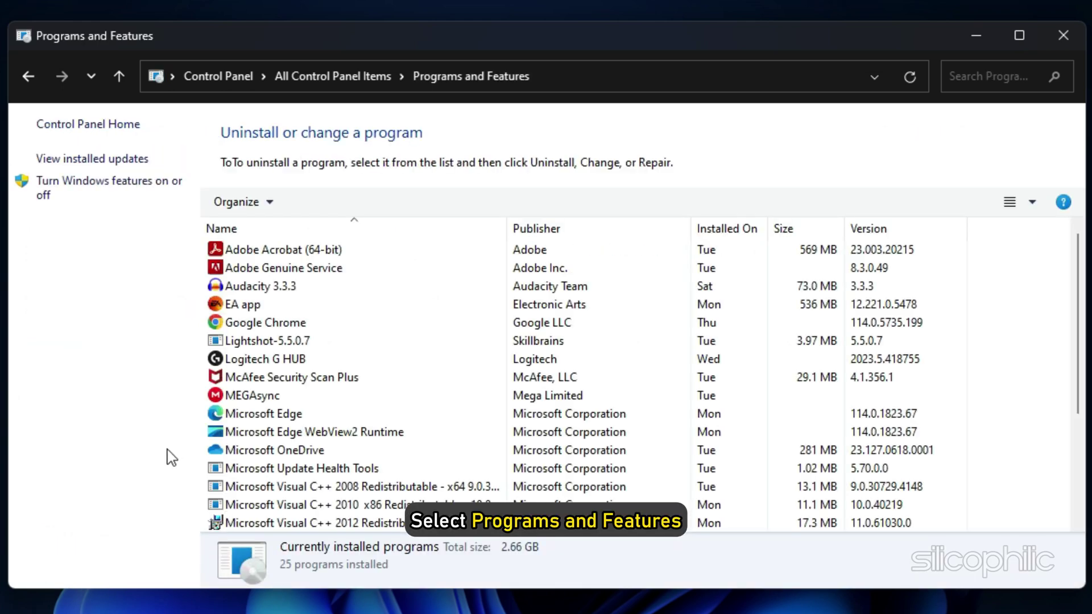
pyautogui.rightClick(314, 254)
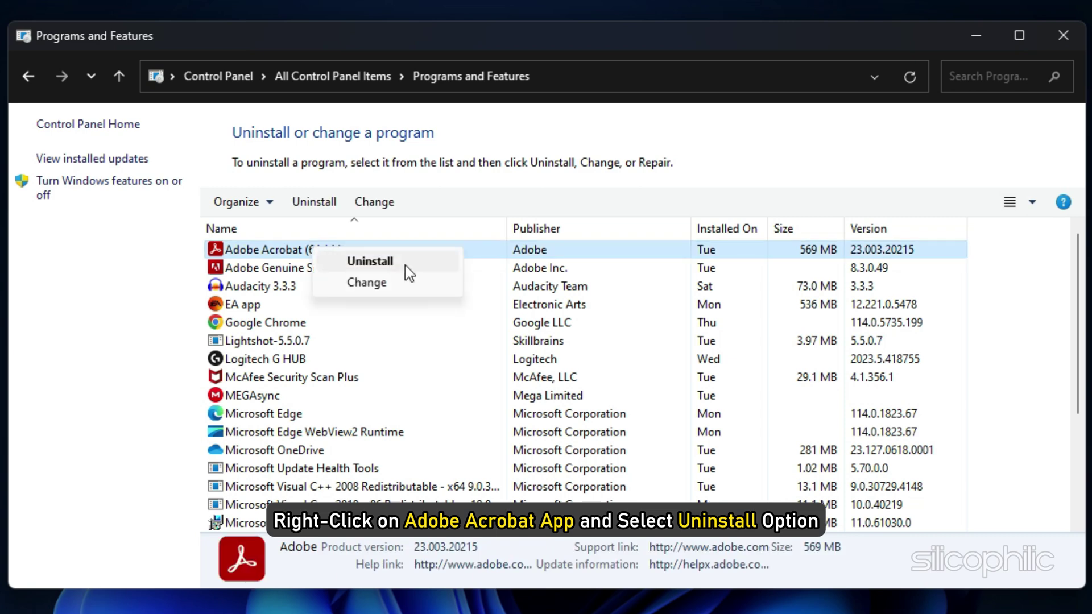
pyautogui.click(405, 262)
pyautogui.click(611, 348)
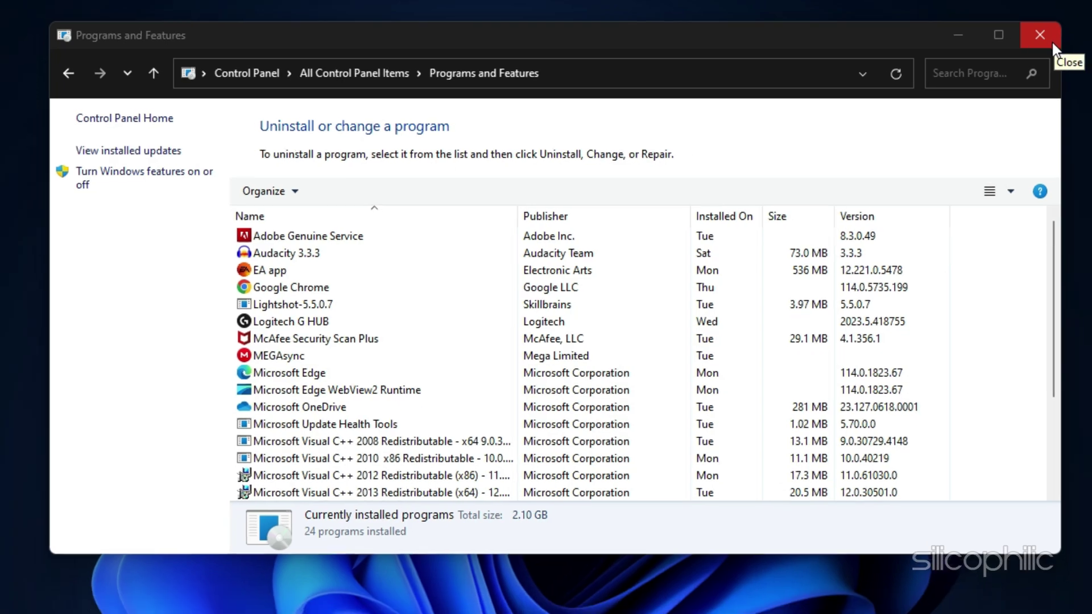
# Step: Search Google for 'adobe acrobat' and download Acrobat Reader from get.adobe.com/reader
pyautogui.click(1073, 40)
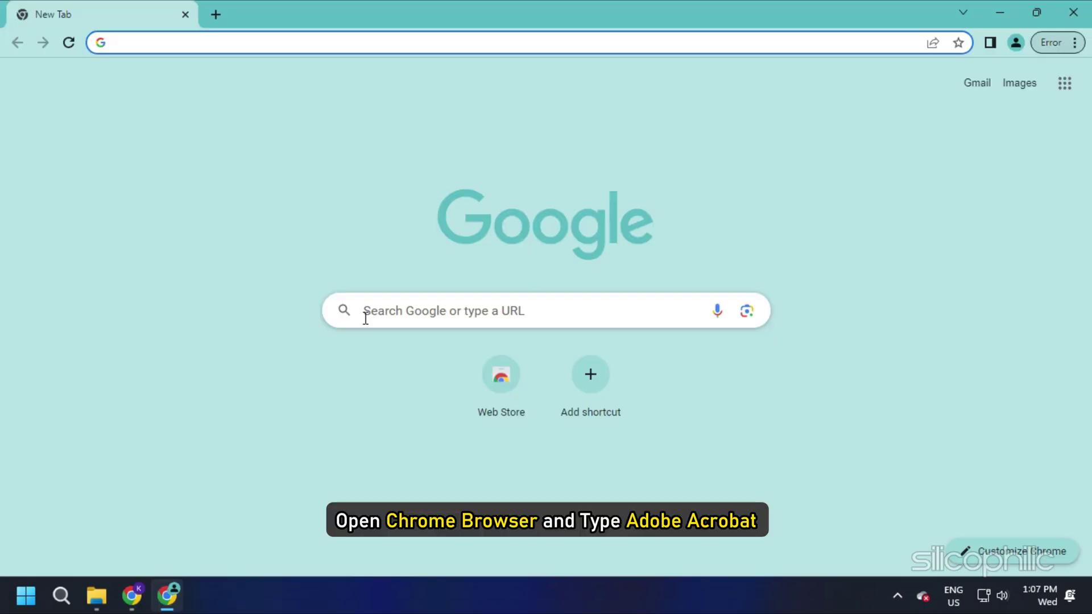
pyautogui.click(367, 311)
pyautogui.write('Adobe Acrobat')
pyautogui.press('Return')
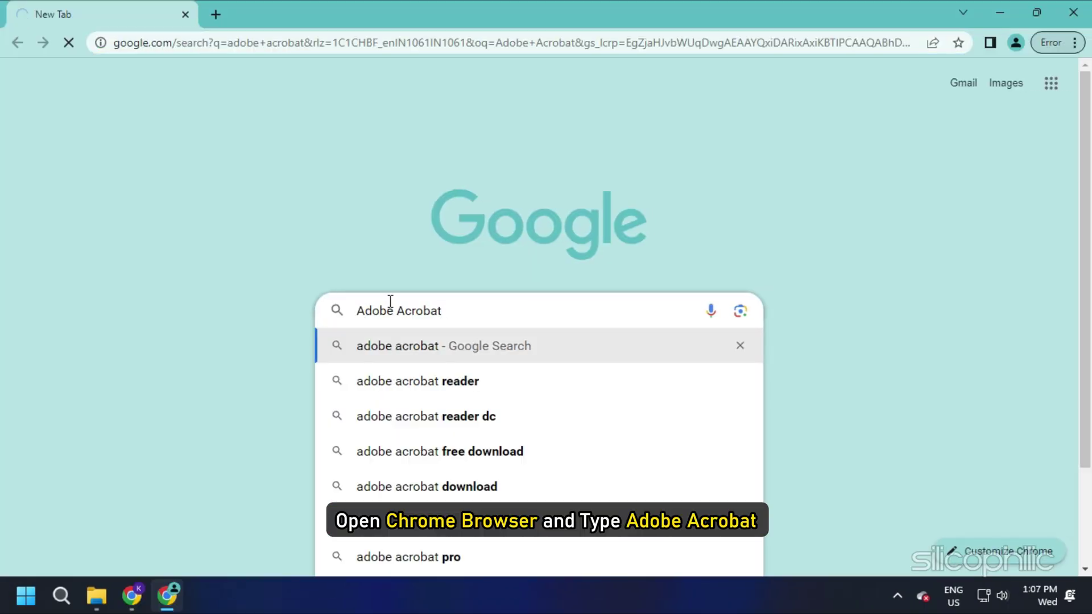
pyautogui.scroll(-5, 343, 364)
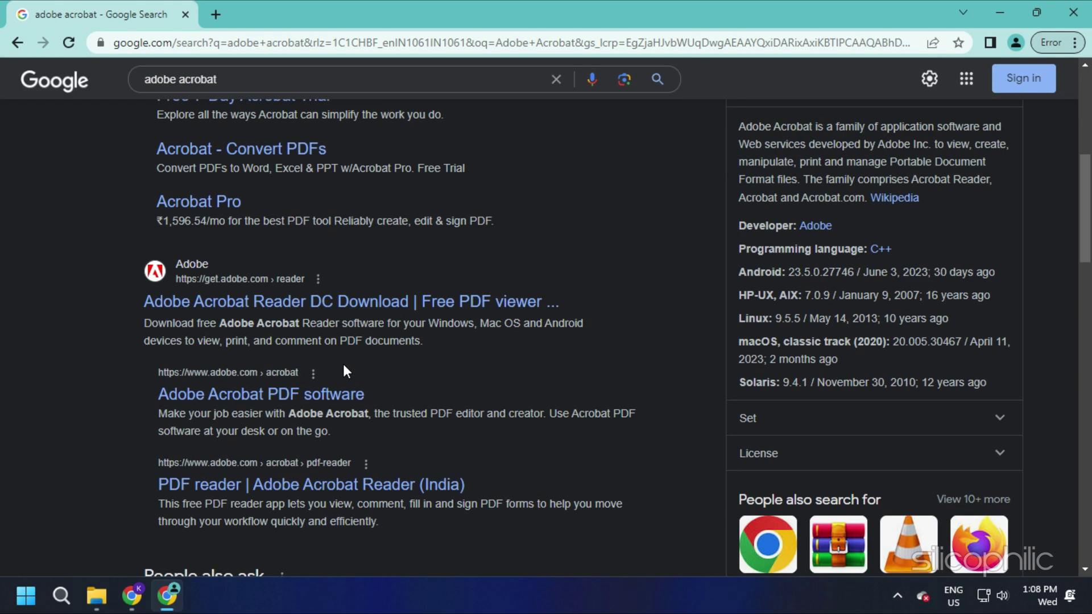
pyautogui.click(342, 302)
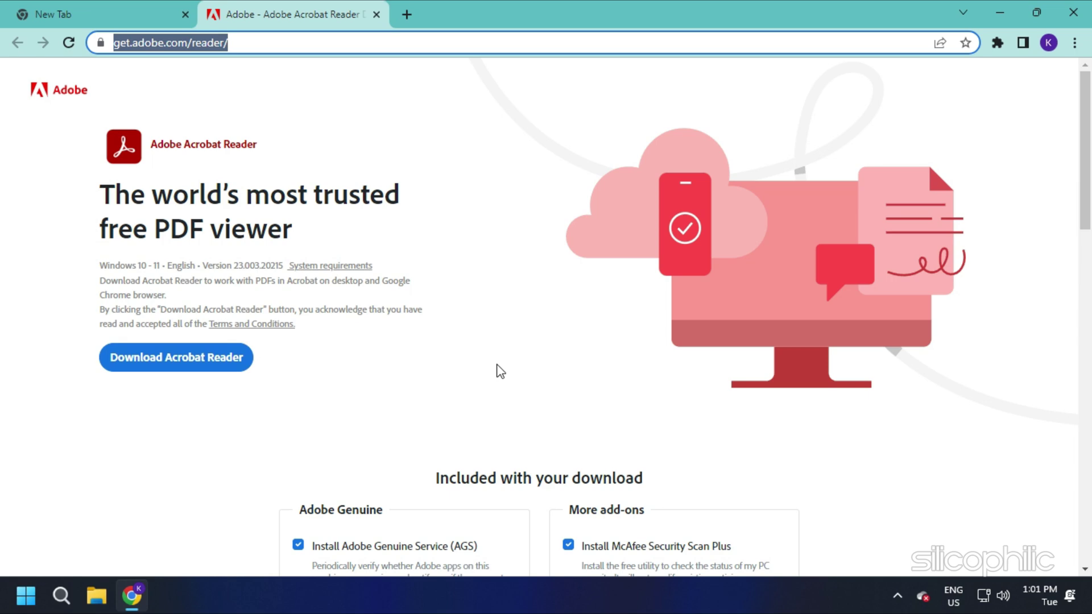
pyautogui.click(228, 373)
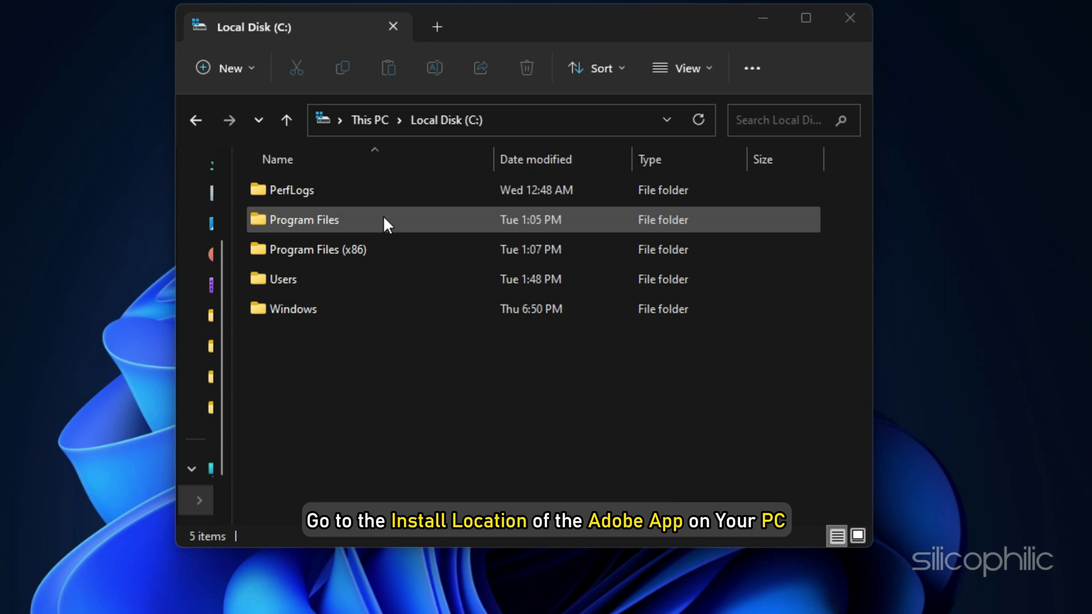
# Step: Run Eula from C:\Program Files\Adobe\Acrobat DC\Acrobat and accept the license agreement
pyautogui.doubleClick(384, 220)
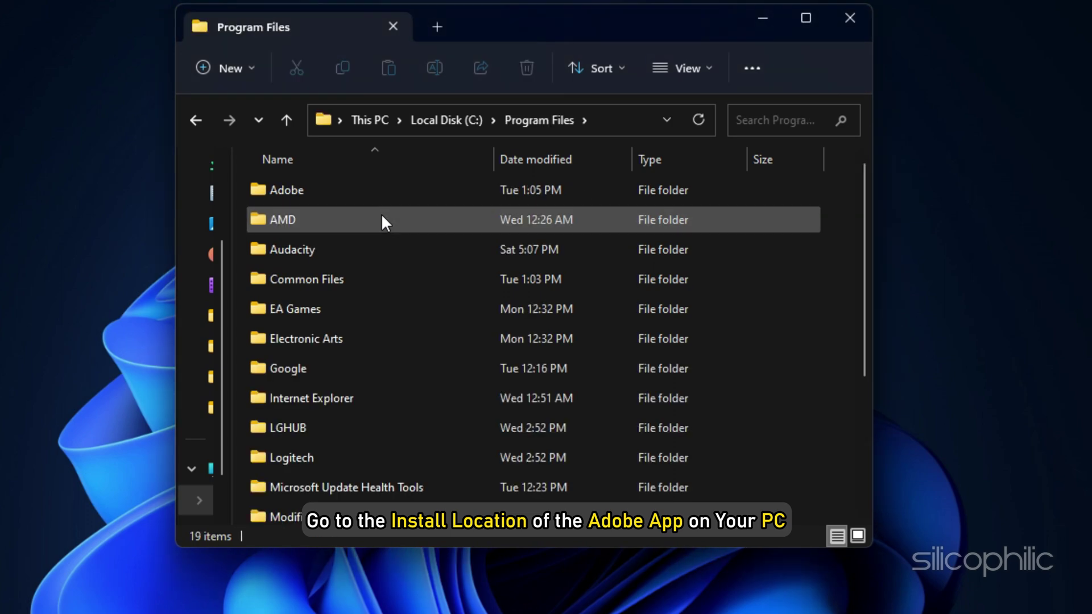
pyautogui.doubleClick(370, 195)
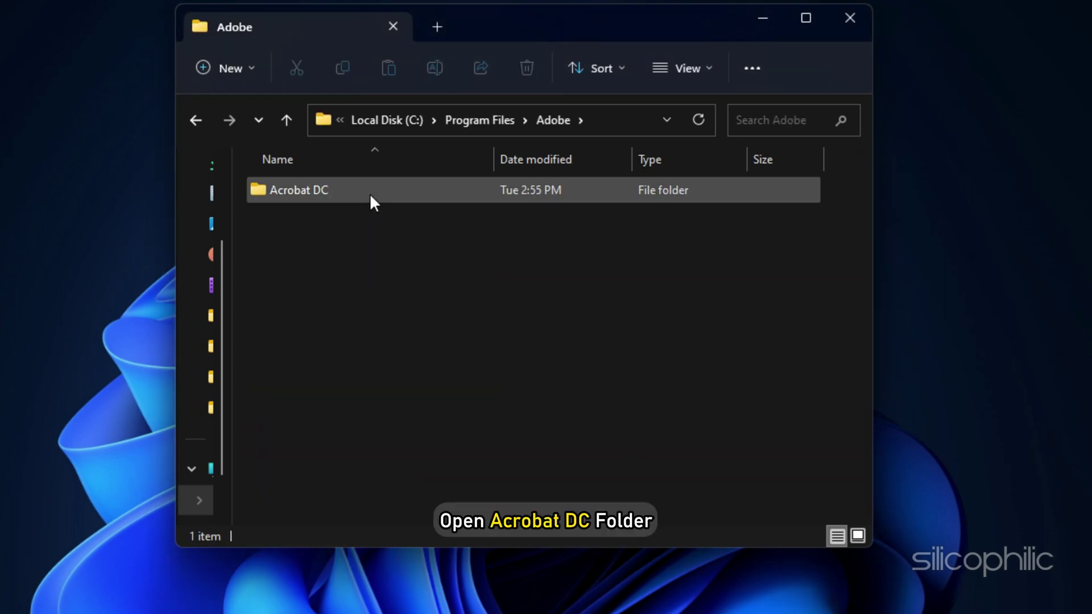
pyautogui.doubleClick(370, 194)
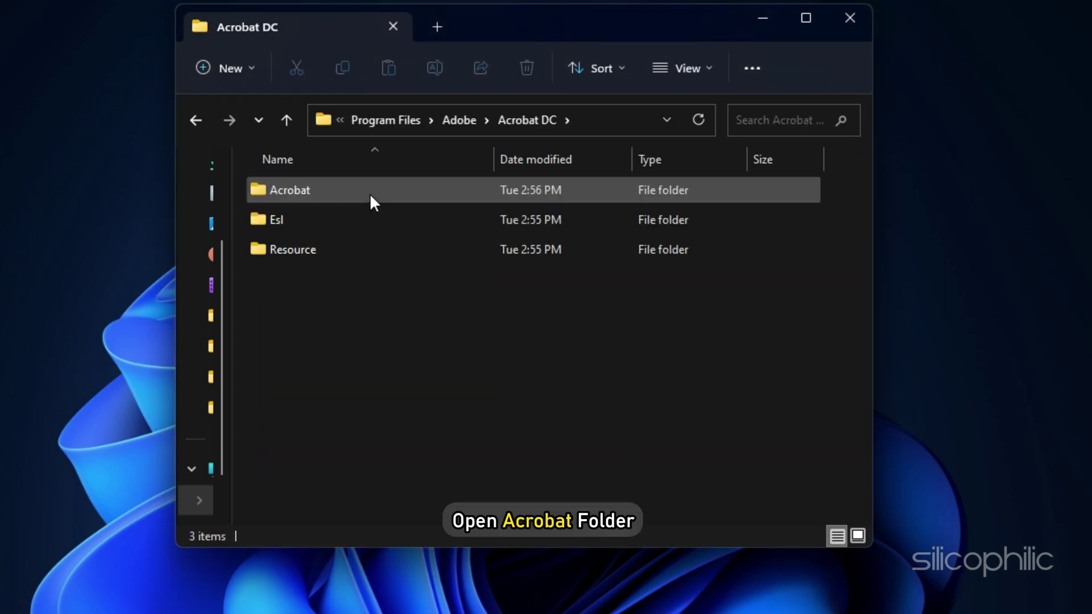
pyautogui.doubleClick(369, 193)
pyautogui.scroll(-1, 369, 257)
pyautogui.scroll(-5, 369, 256)
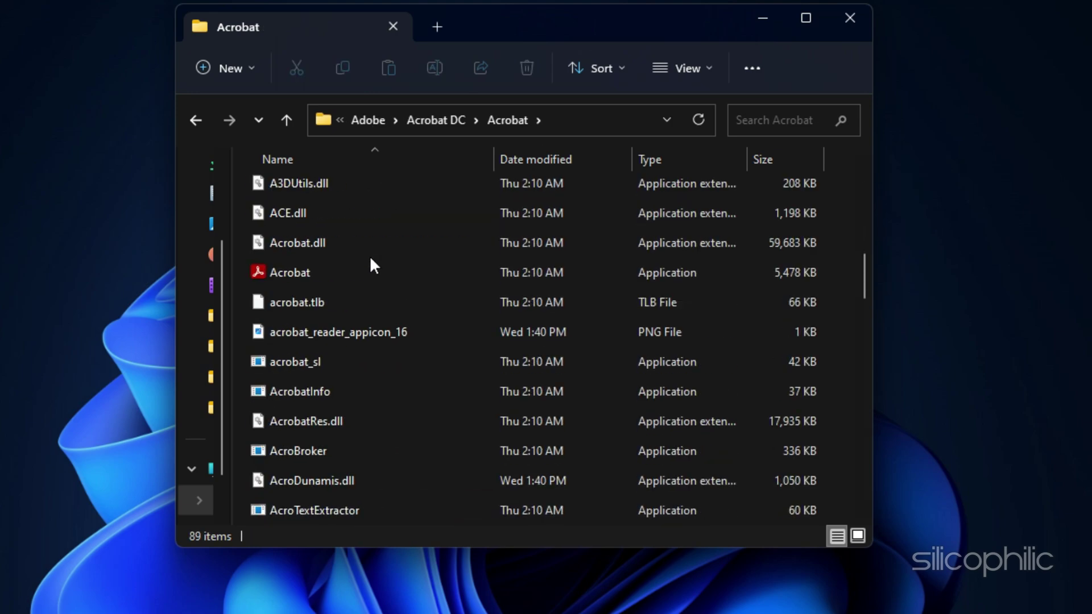
pyautogui.scroll(-3, 369, 256)
pyautogui.scroll(-1, 370, 257)
pyautogui.scroll(-3, 371, 258)
pyautogui.scroll(-2, 372, 260)
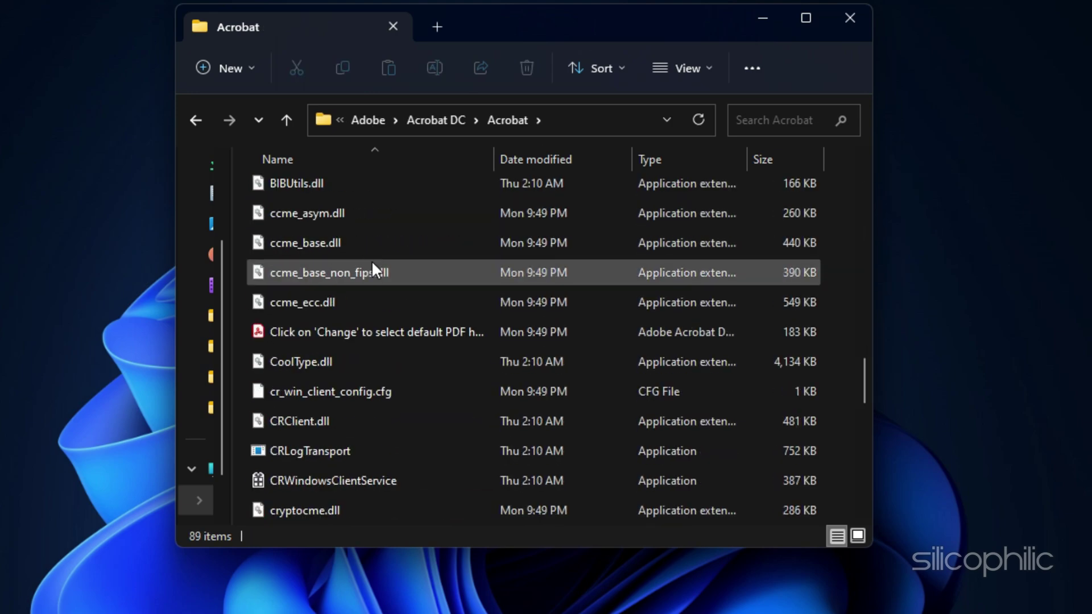
pyautogui.scroll(-2, 372, 261)
pyautogui.doubleClick(353, 422)
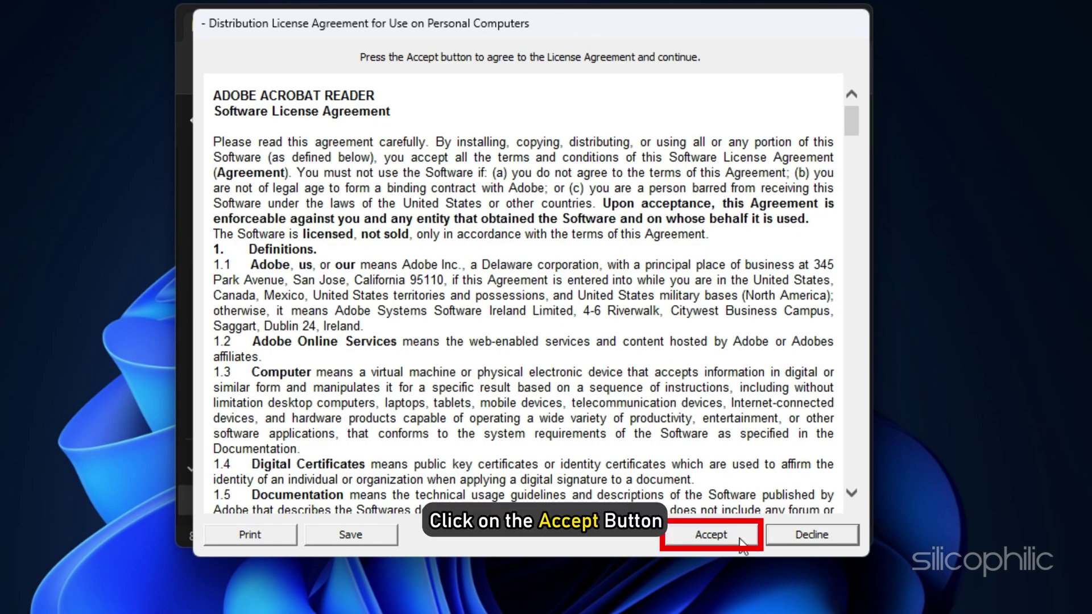
pyautogui.click(740, 543)
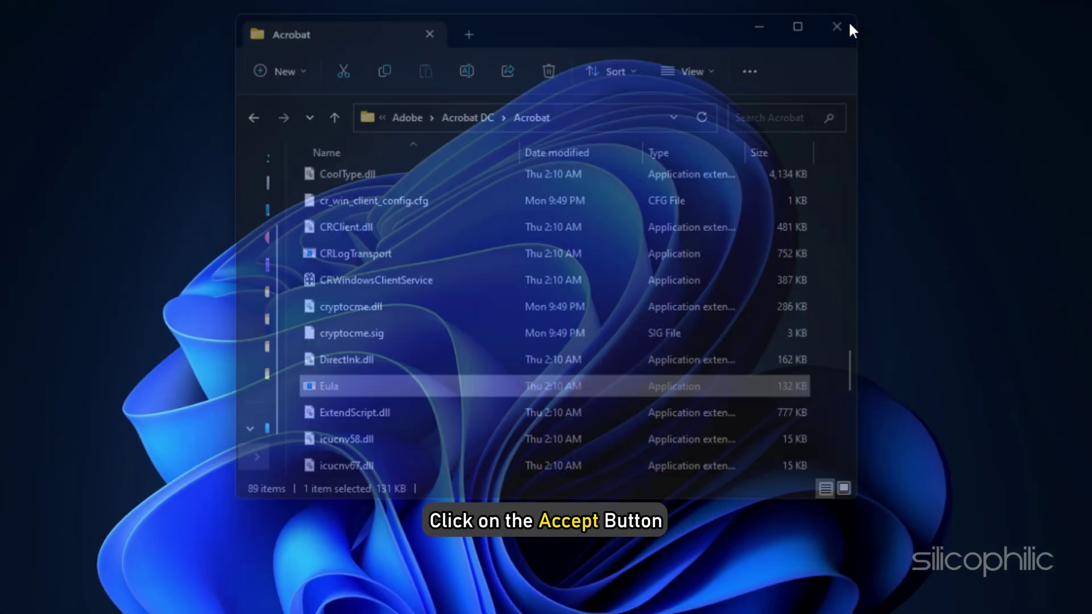